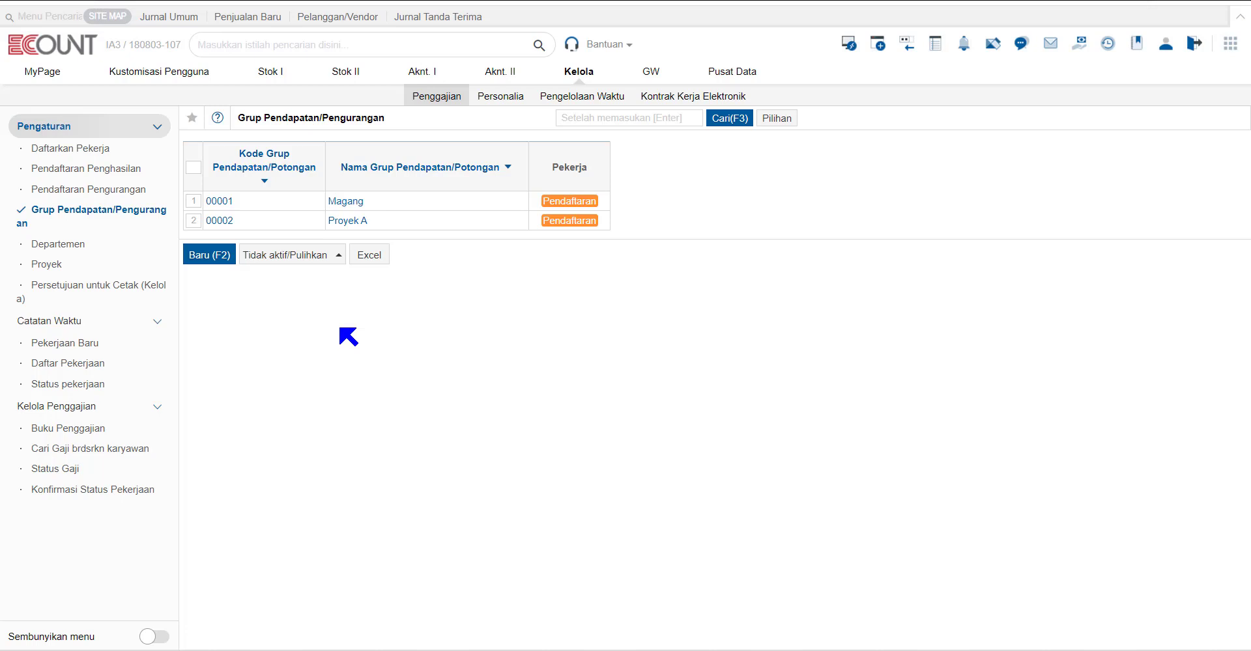
# View the blank form for a new income/deduction group and close it without saving.
pyautogui.click(228, 257)
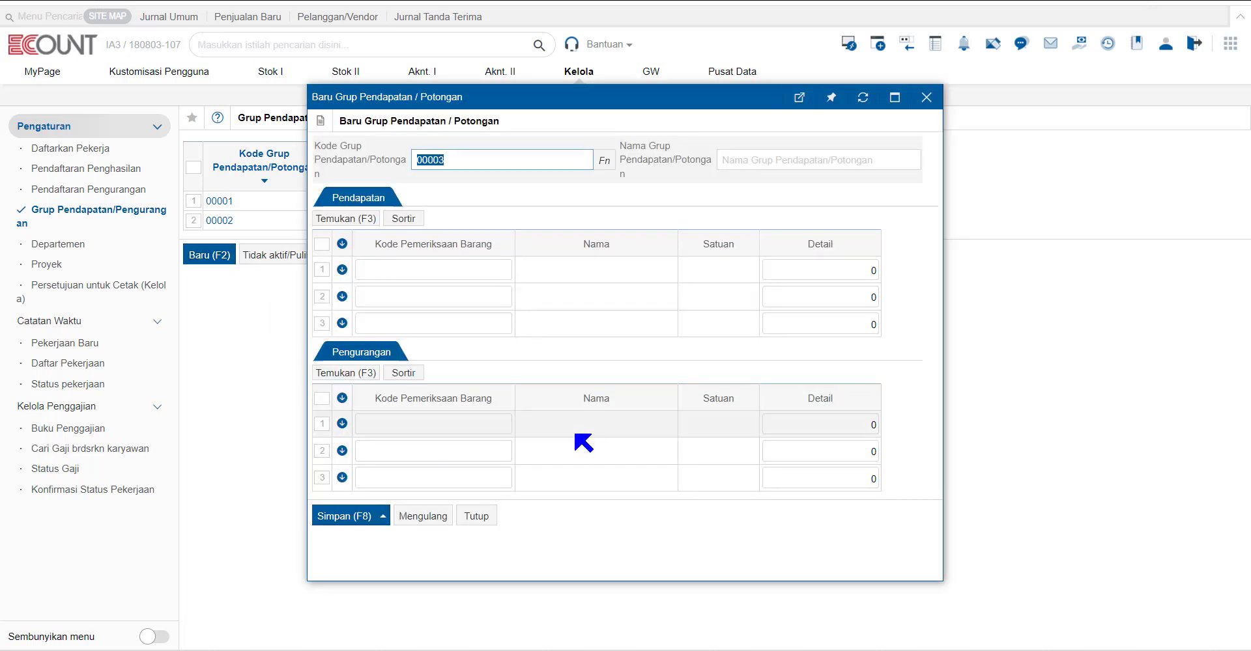
pyautogui.click(926, 97)
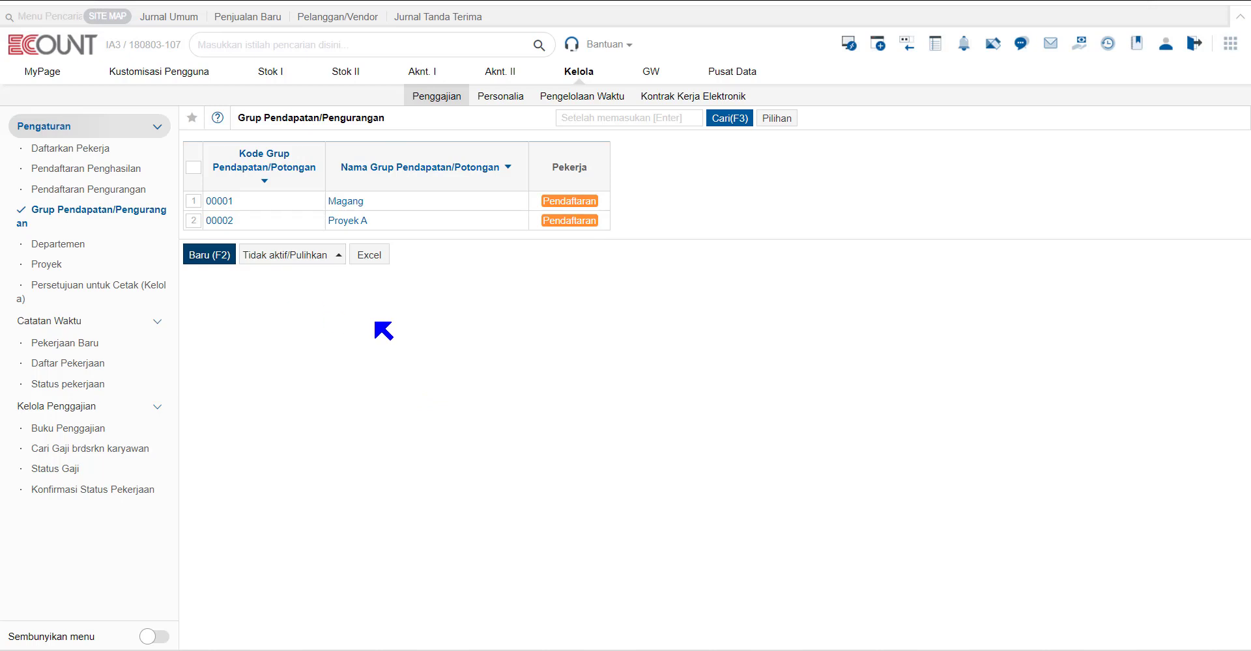
# Open the Magang income/deduction group and examine the selectable allowances and the units and amounts of its Gaji Pokok and Lembur entries.
pyautogui.click(221, 202)
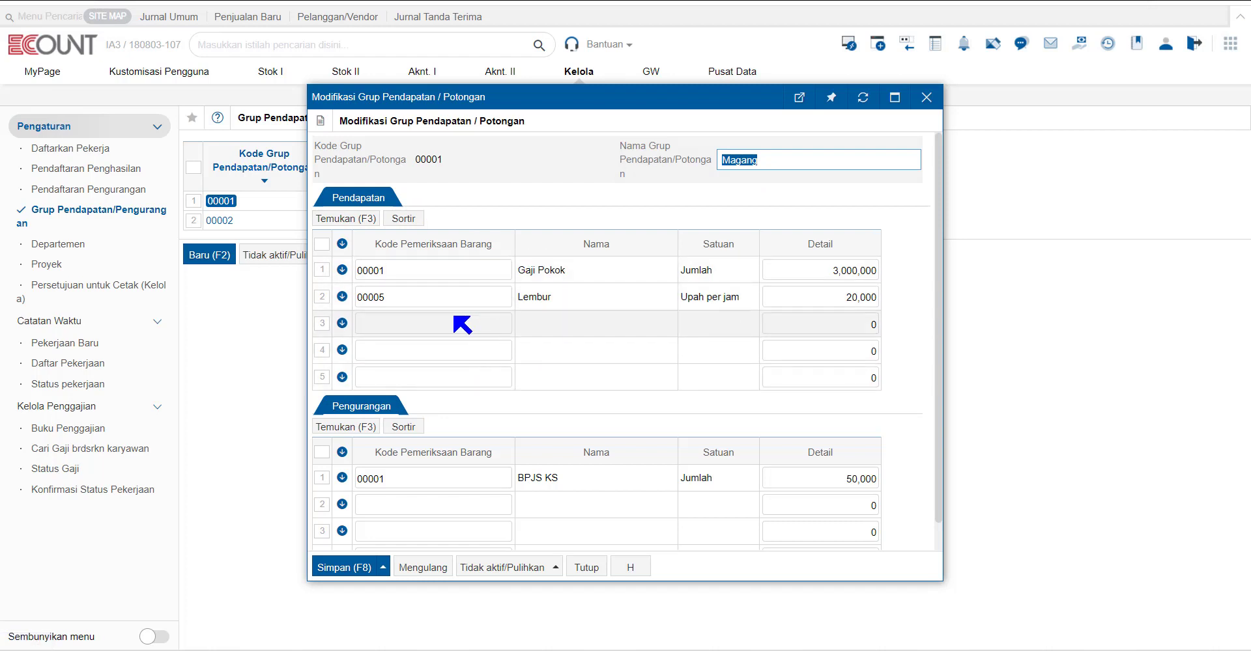
pyautogui.doubleClick(418, 326)
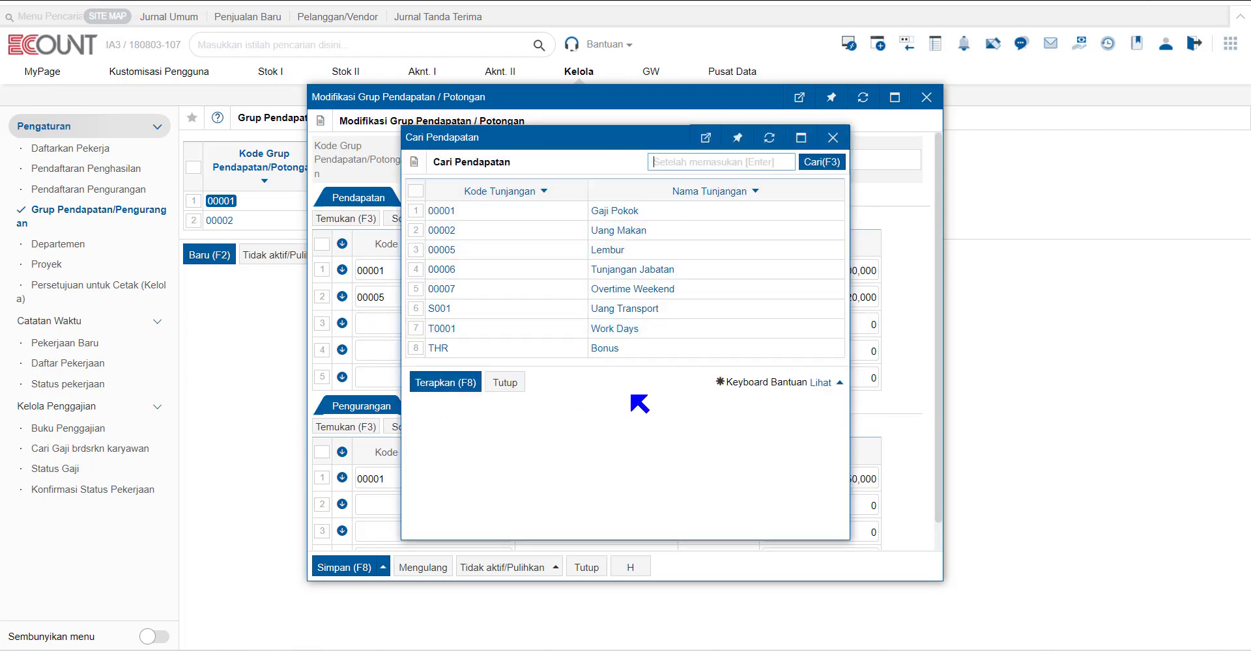
pyautogui.click(833, 138)
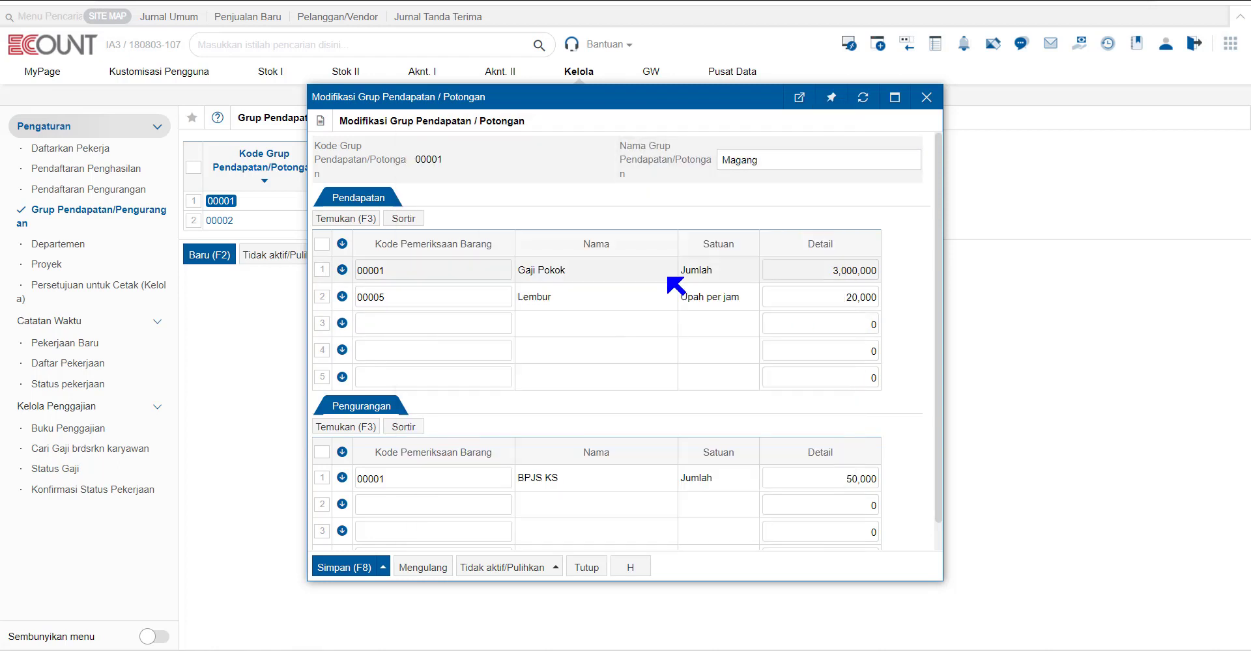
pyautogui.click(438, 271)
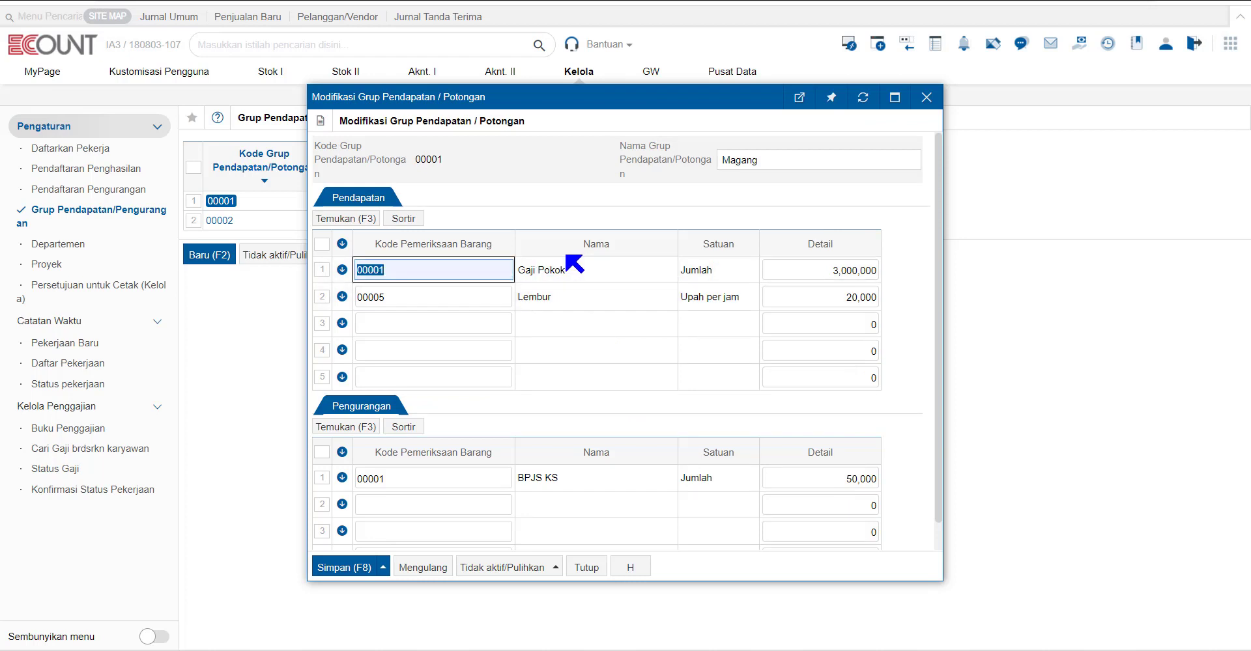
pyautogui.click(579, 303)
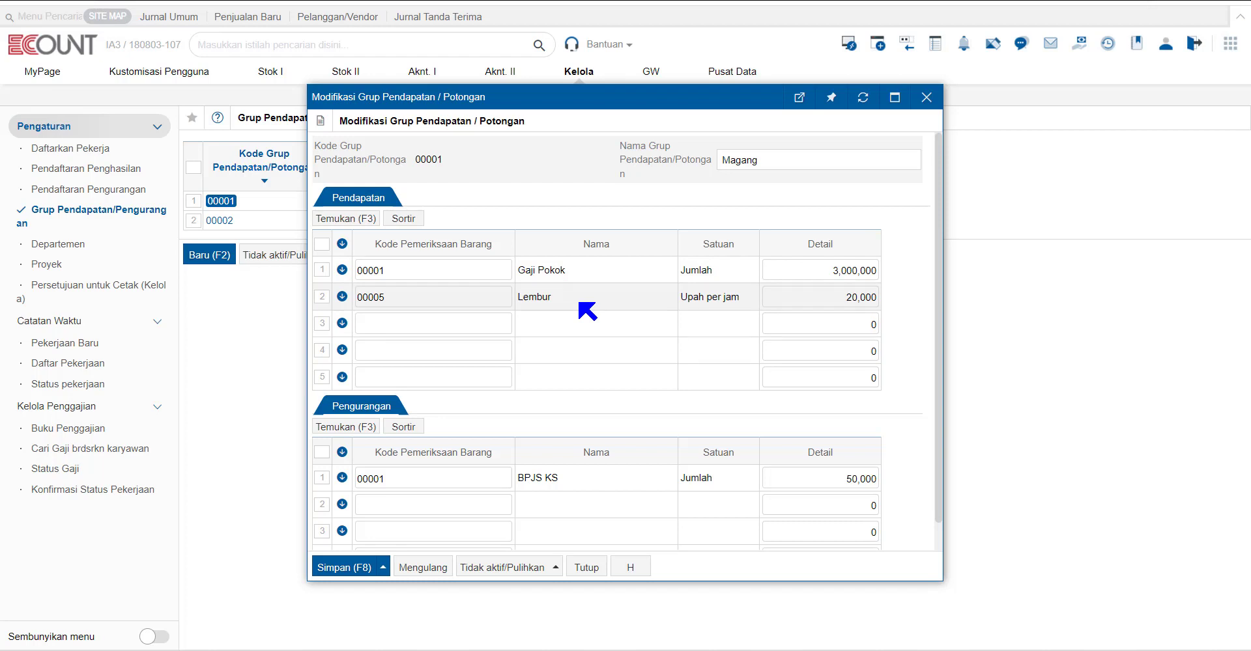
pyautogui.click(839, 278)
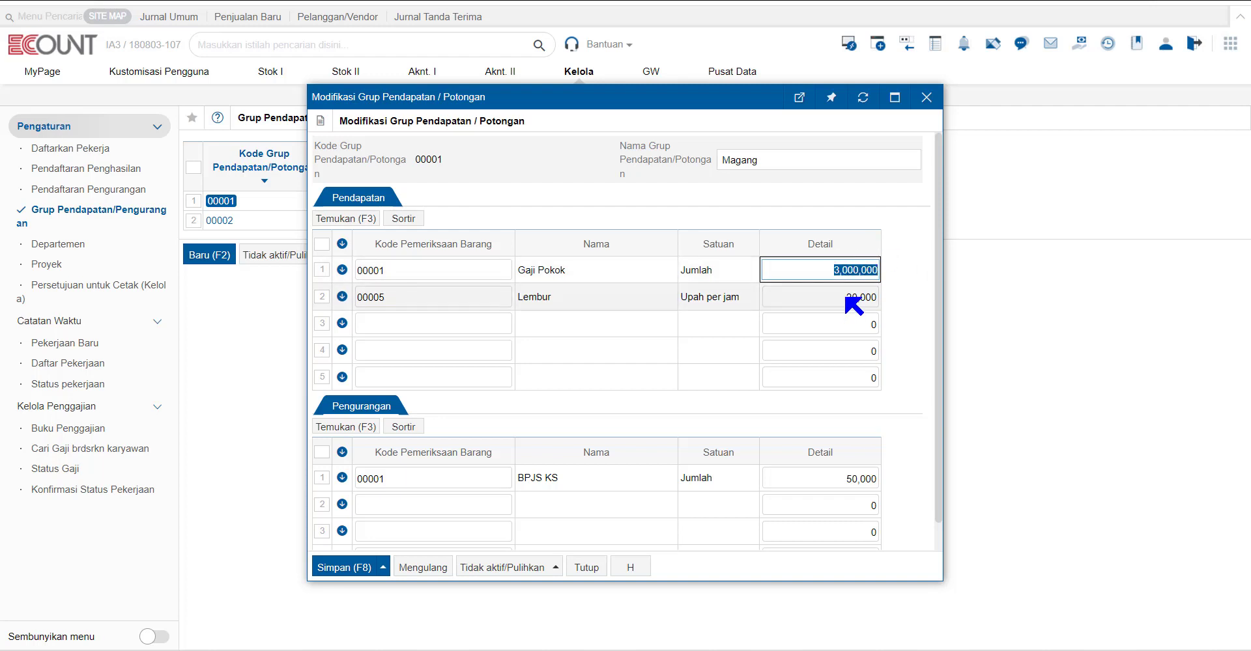
pyautogui.click(879, 294)
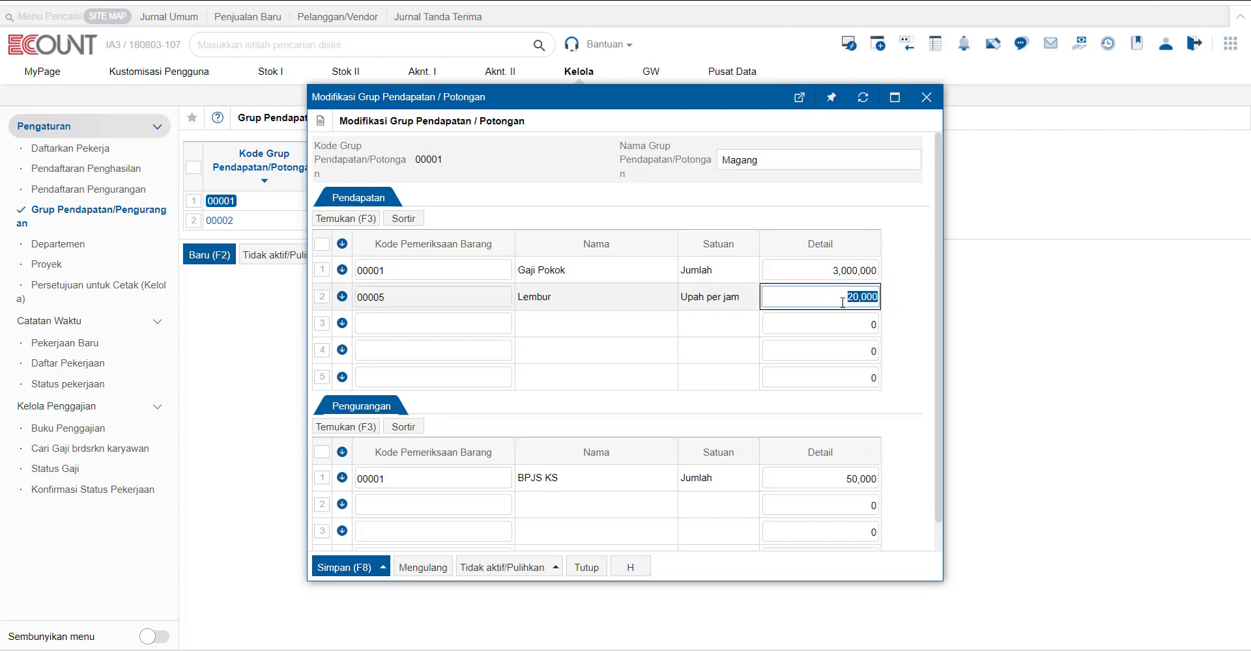
pyautogui.click(719, 299)
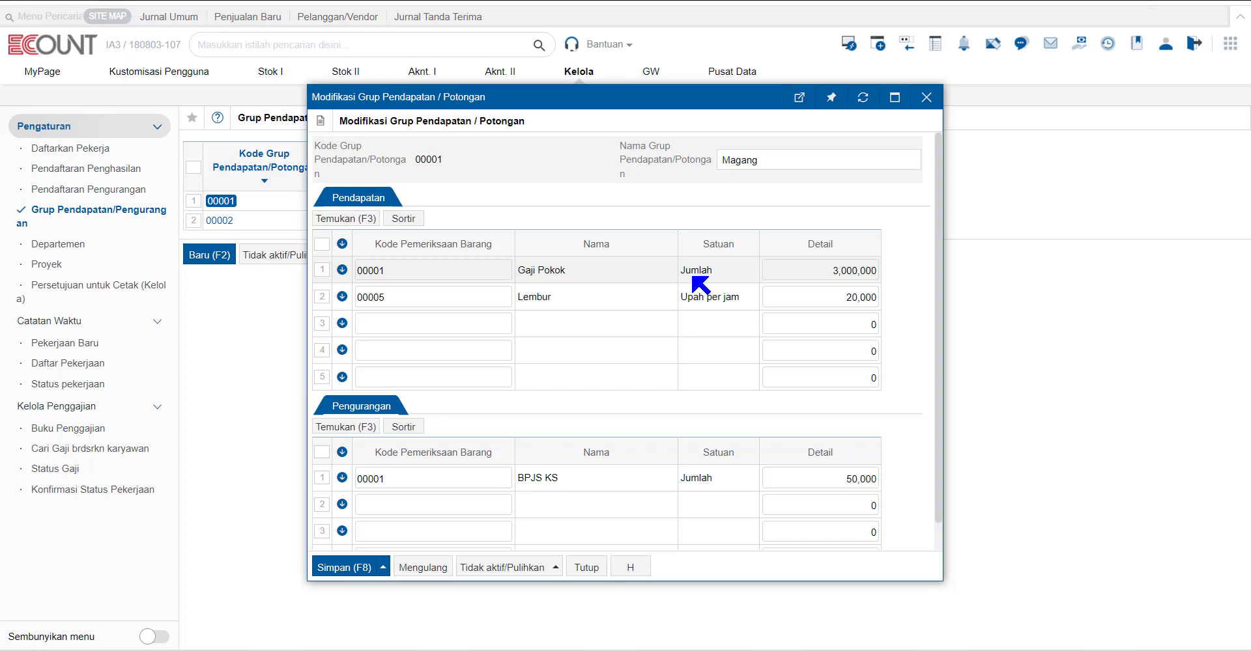
pyautogui.click(859, 267)
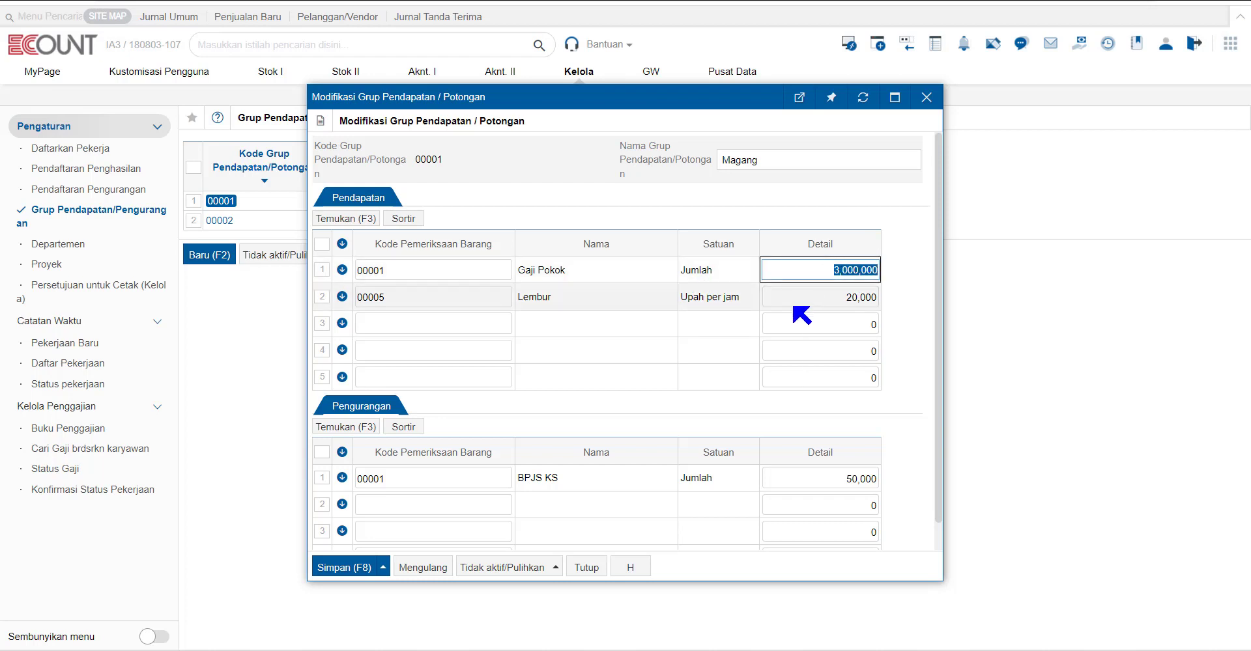
pyautogui.click(814, 301)
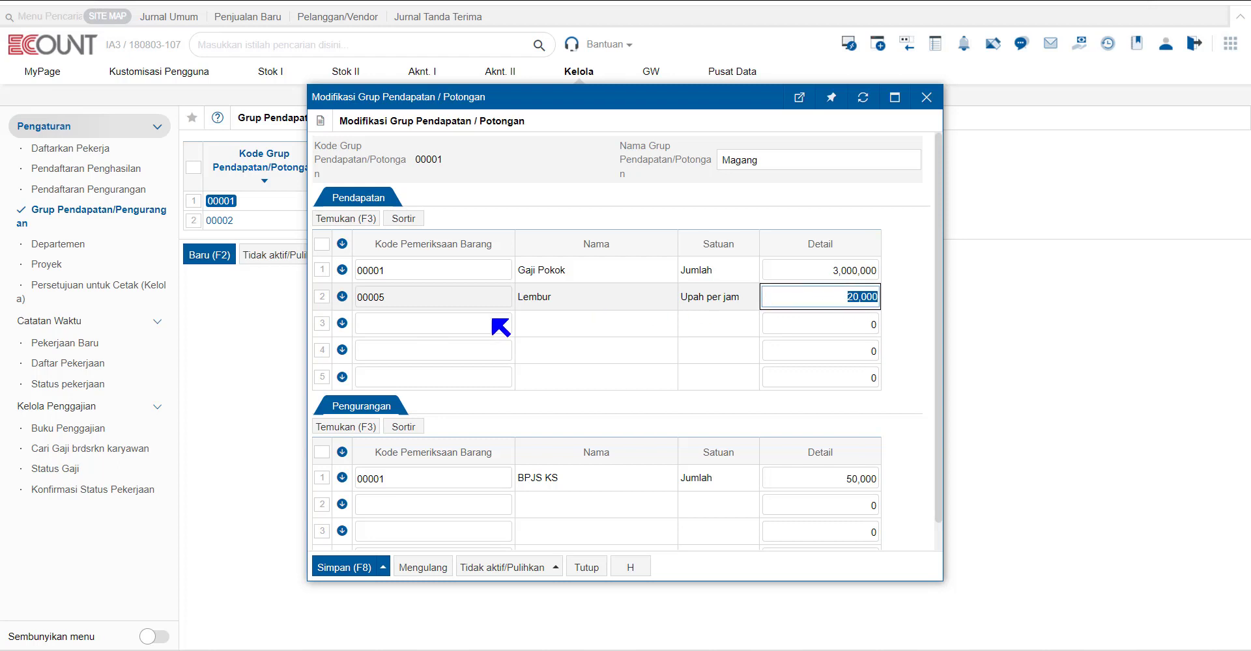
# Add Uang Makan (00002) to the Magang group's income items with an amount of 15,000 and save the group.
pyautogui.doubleClick(424, 326)
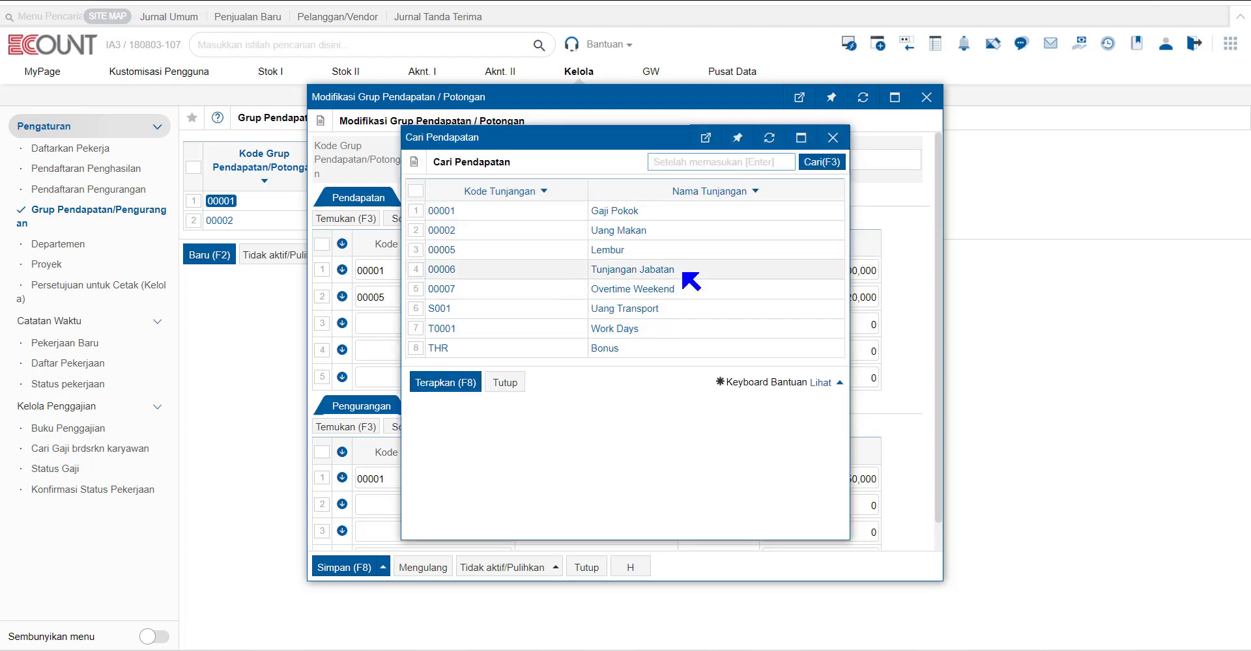
pyautogui.click(641, 233)
pyautogui.click(791, 313)
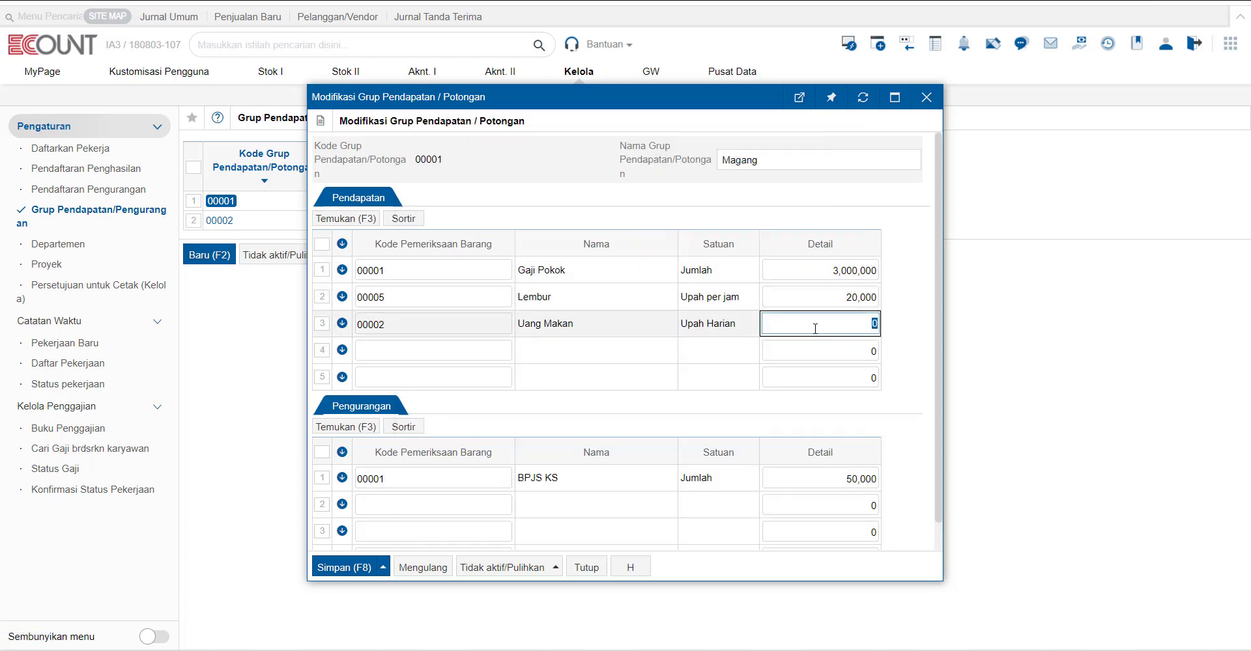
pyautogui.write('150000')
pyautogui.scroll(-1, 815, 321)
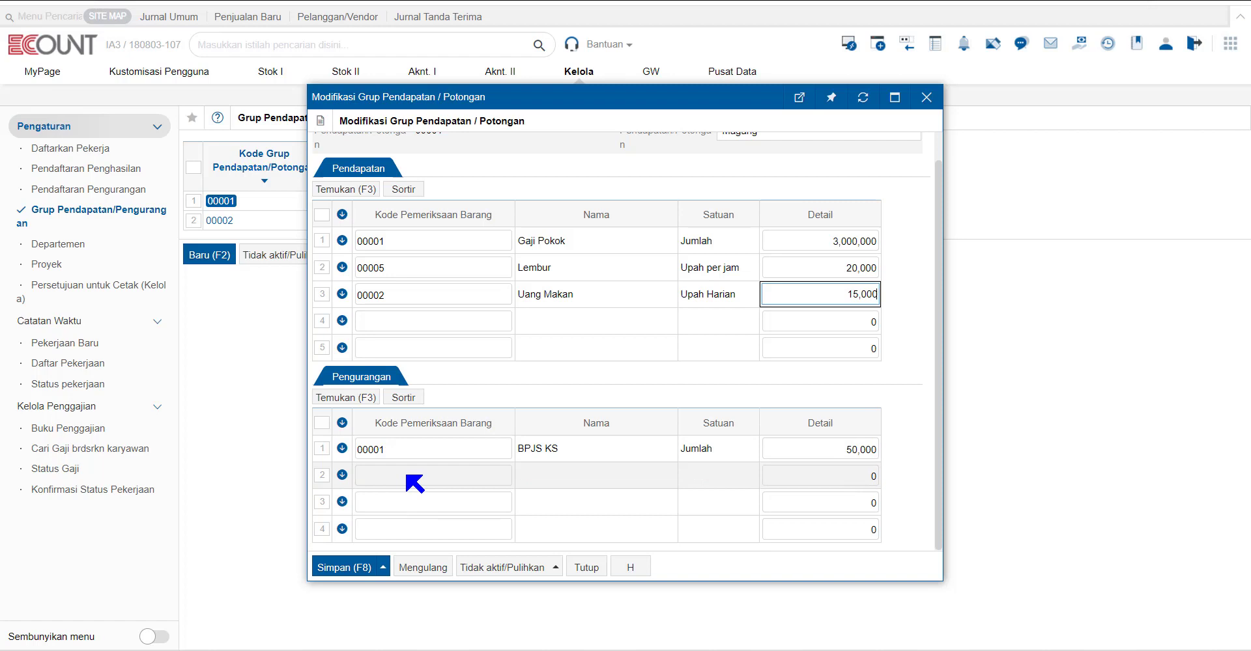
pyautogui.click(345, 567)
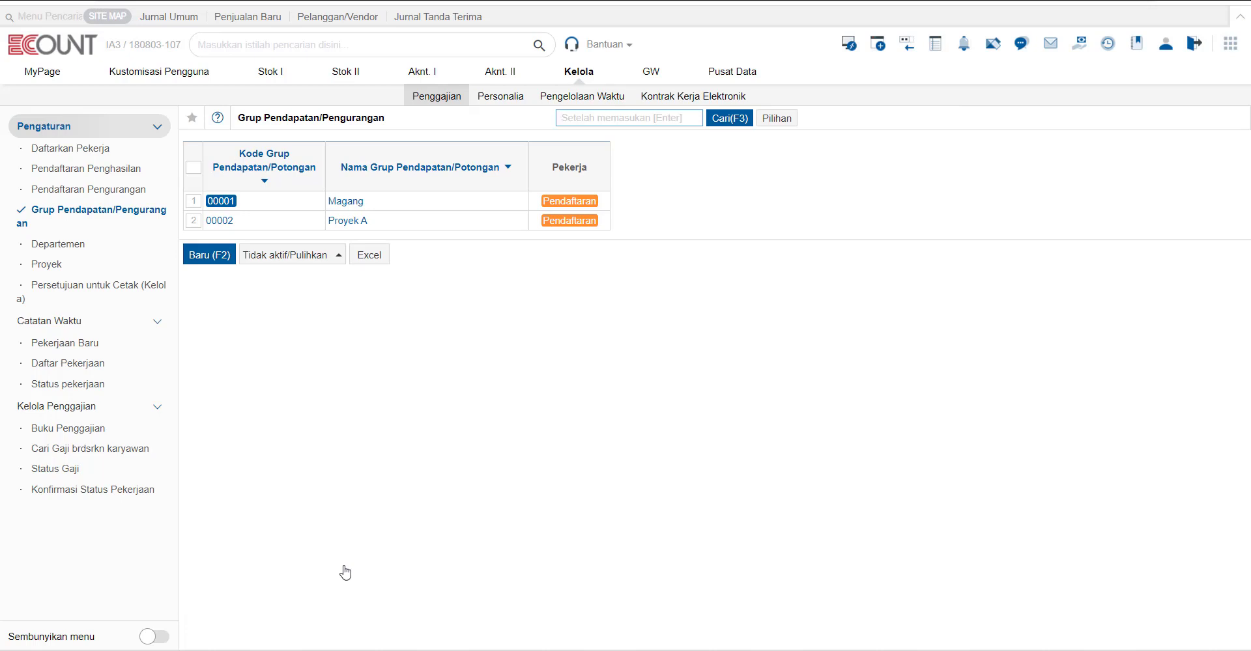
# Assign the first employee in the worker list to the Magang group, fill in the rate and save.
pyautogui.click(585, 201)
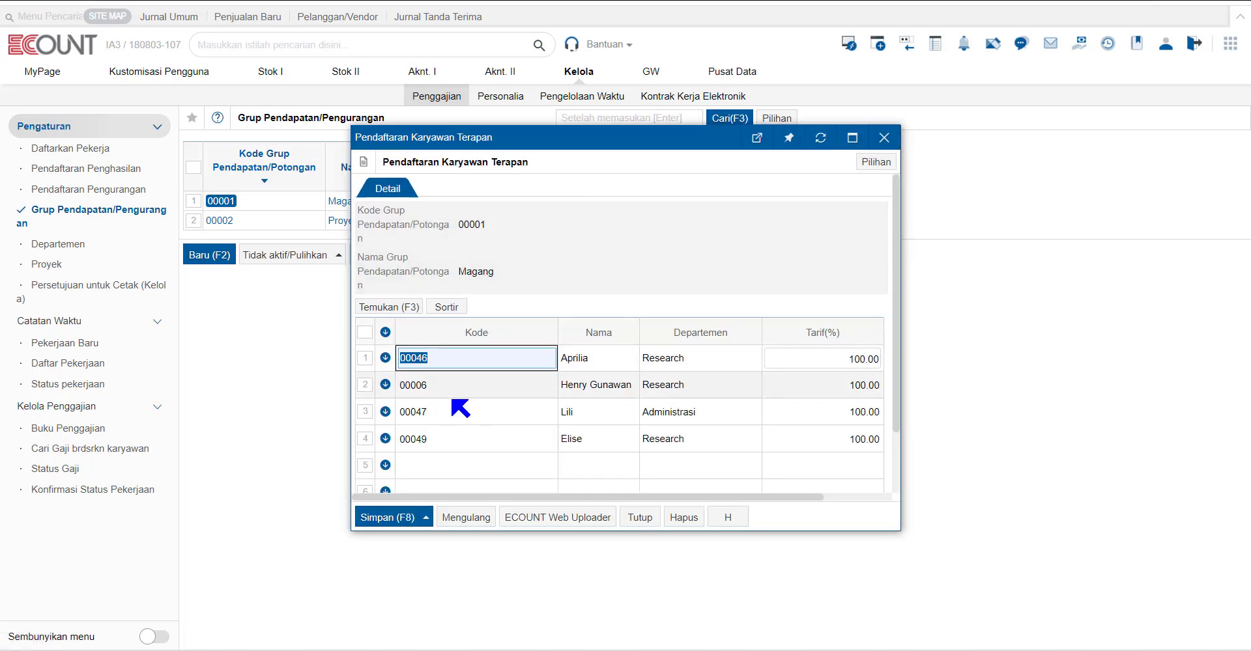
pyautogui.click(451, 464)
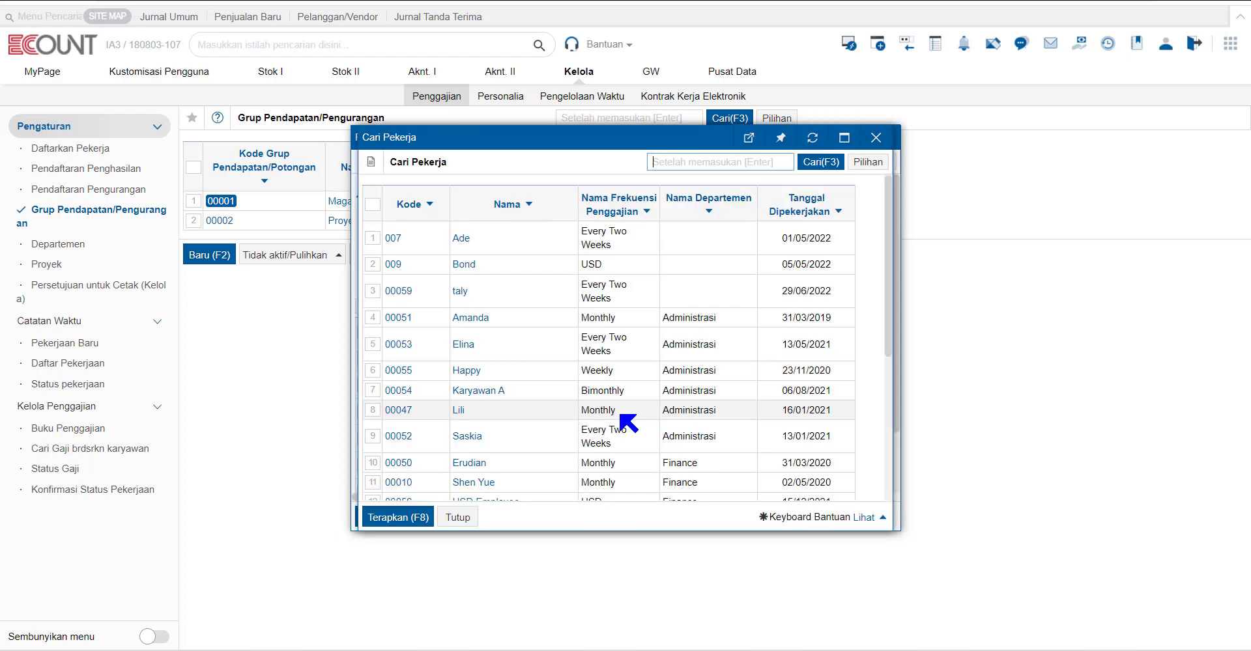
pyautogui.click(462, 239)
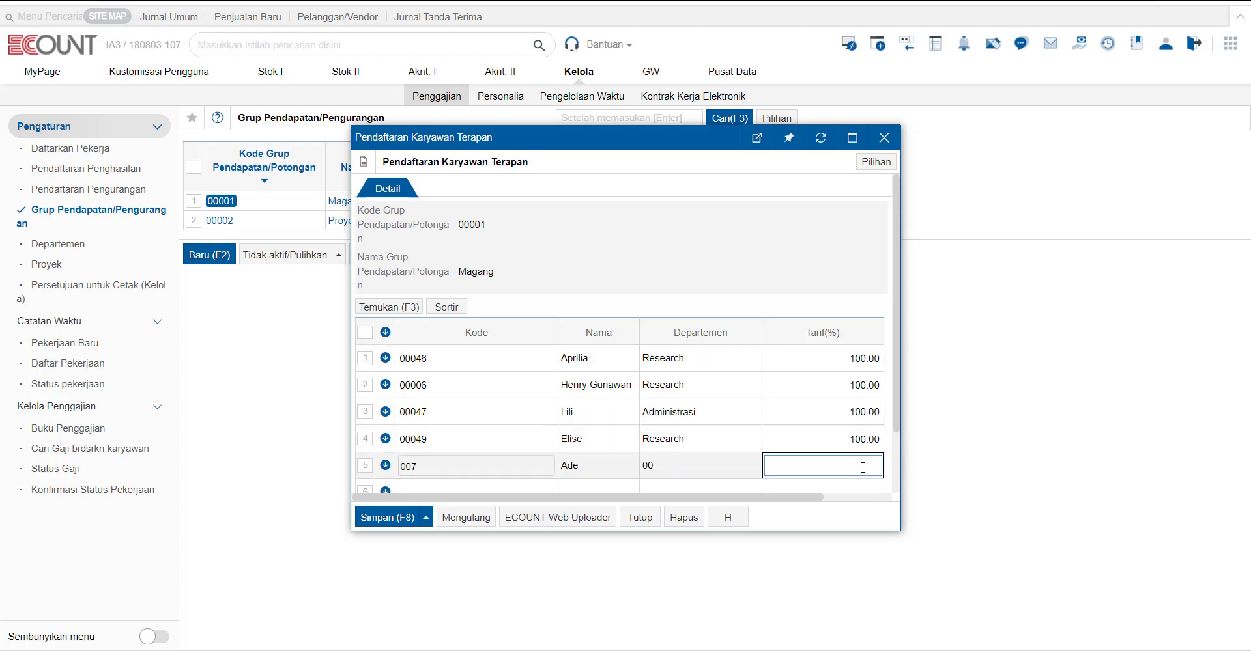
pyautogui.write('00')
pyautogui.click(900, 470)
pyautogui.click(364, 525)
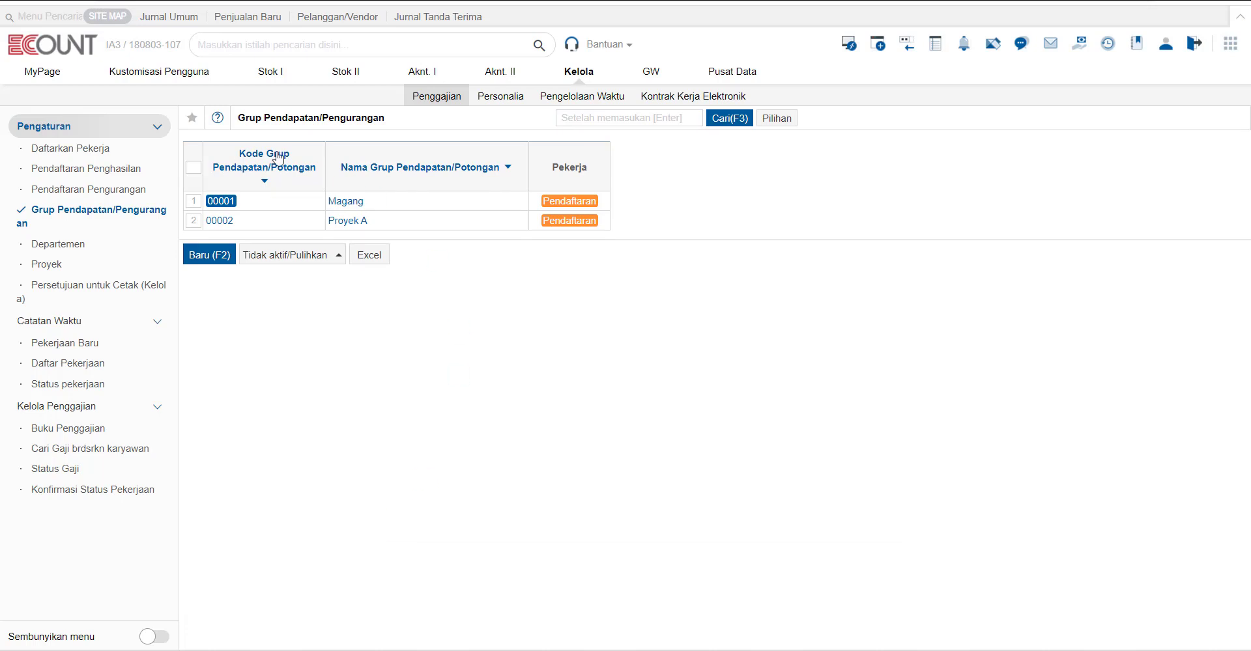
# Show the income details of the monthly-paid Administrasi employee hired on 16/01/2021 from the registered workers.
pyautogui.click(93, 153)
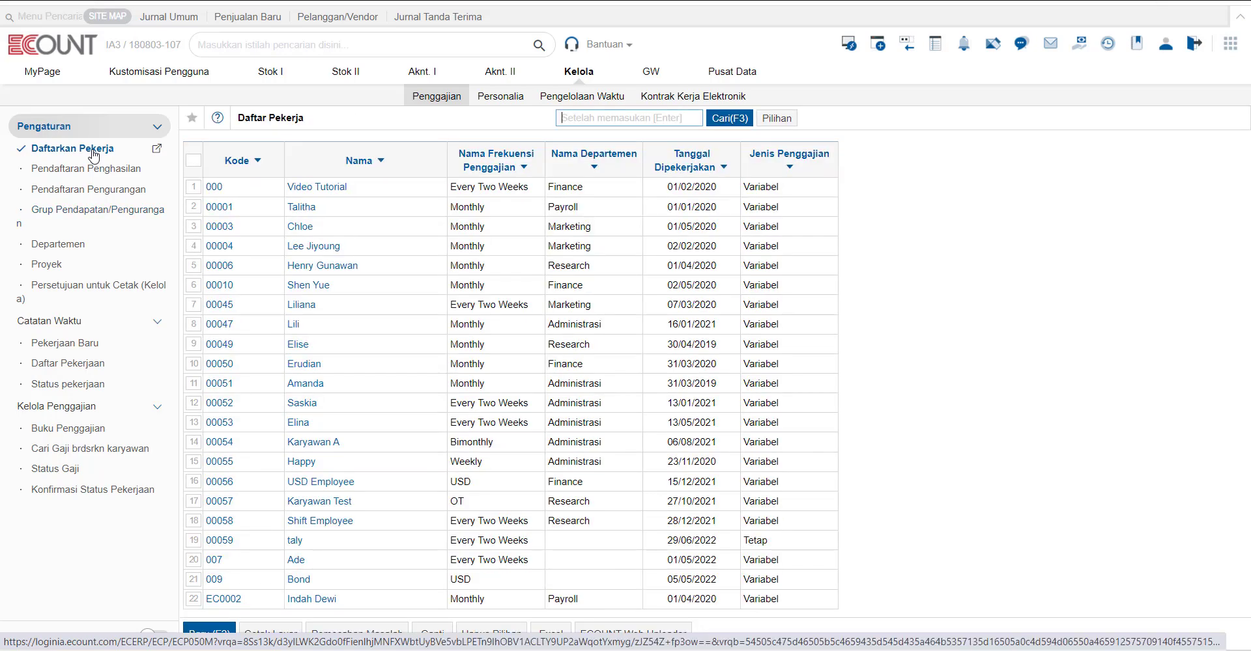
pyautogui.click(294, 324)
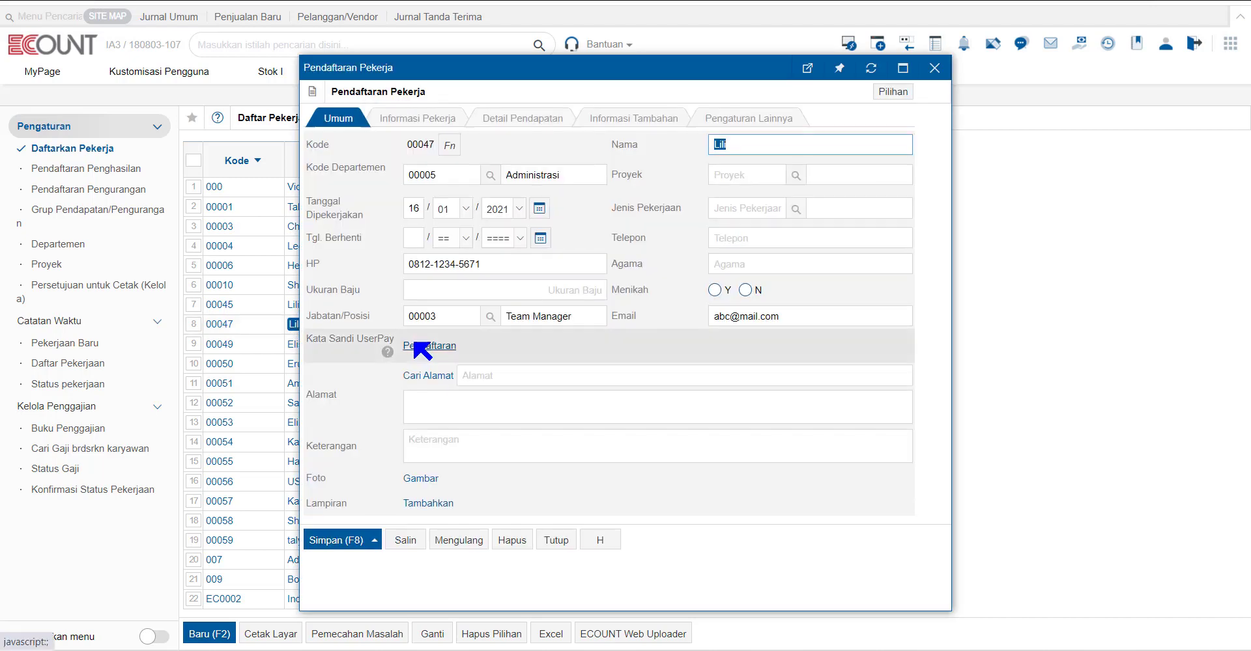
pyautogui.click(532, 121)
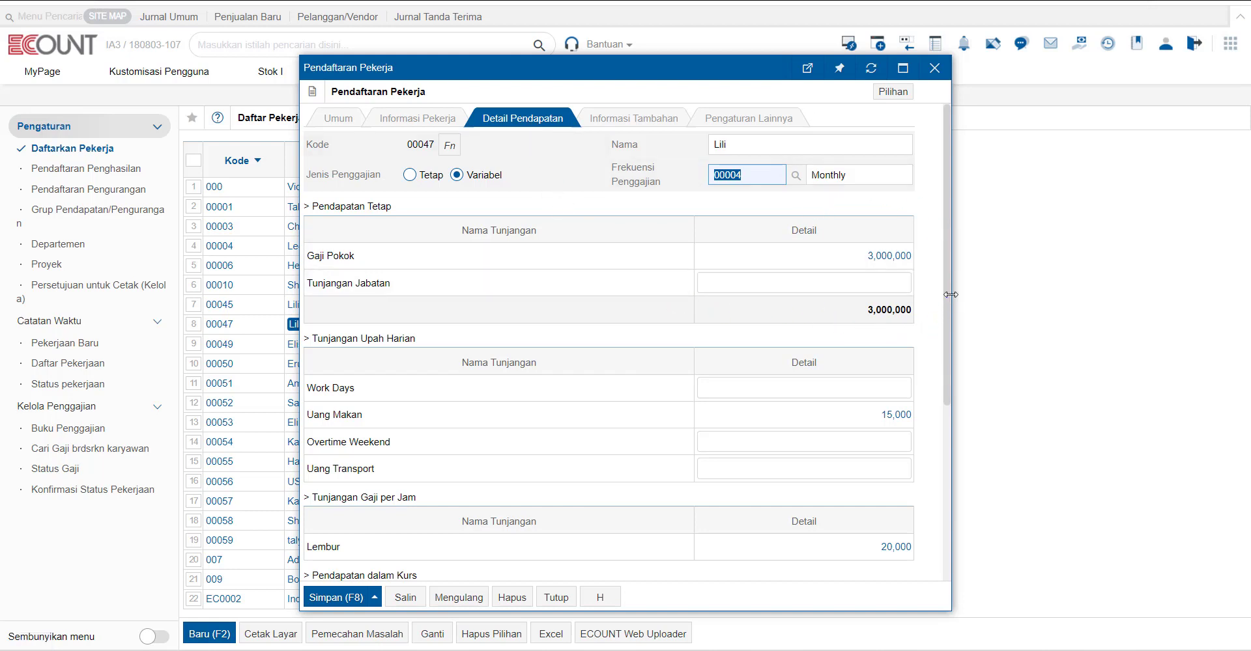
# Check the group calculations behind the employee's Gaji Pokok, Lembur and BPJS KS, close the record and return to the income/deduction groups.
pyautogui.click(902, 261)
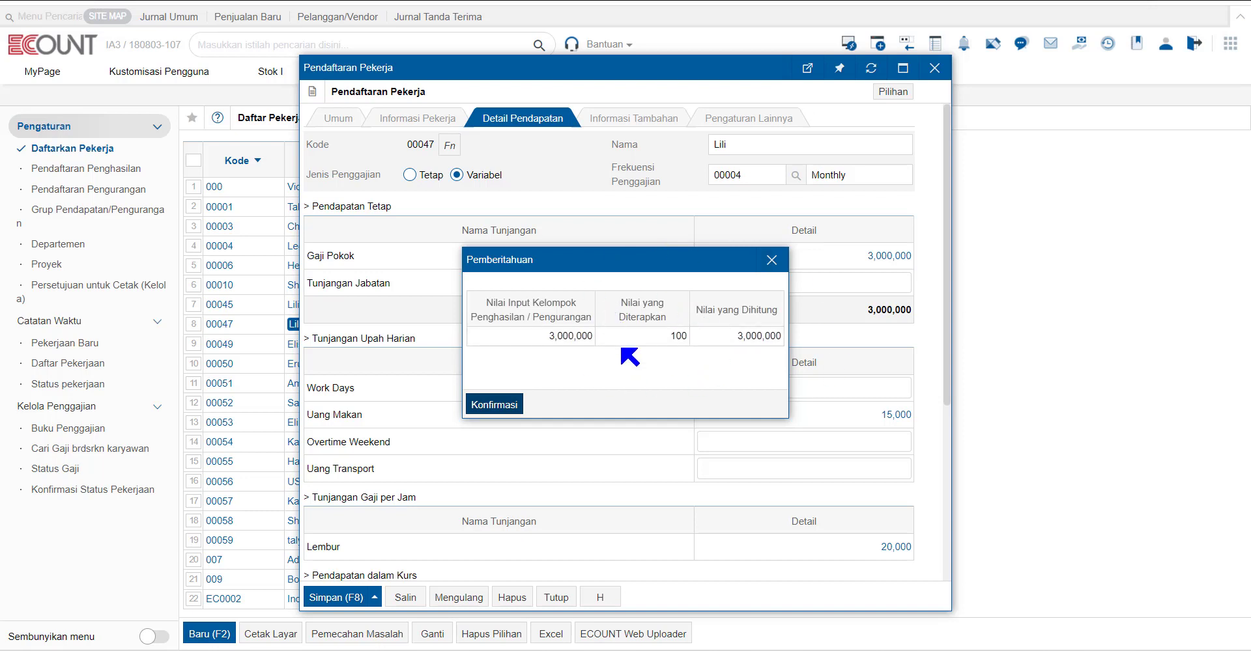
pyautogui.click(775, 261)
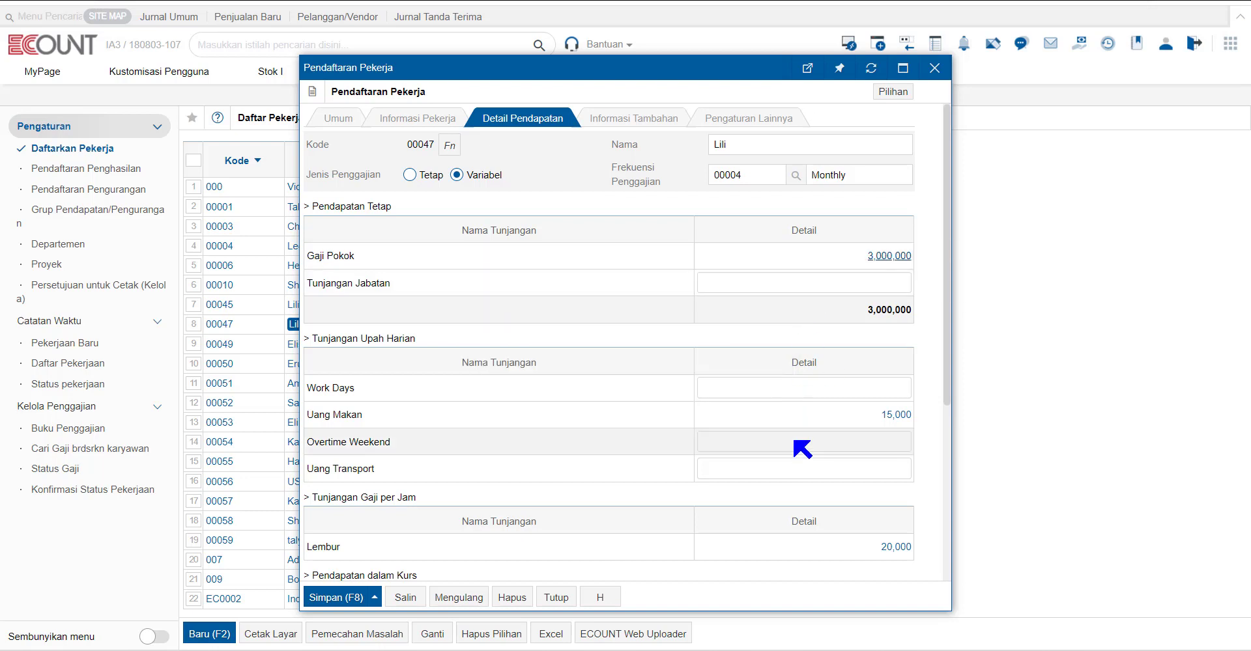
pyautogui.scroll(-3, 808, 443)
pyautogui.click(899, 385)
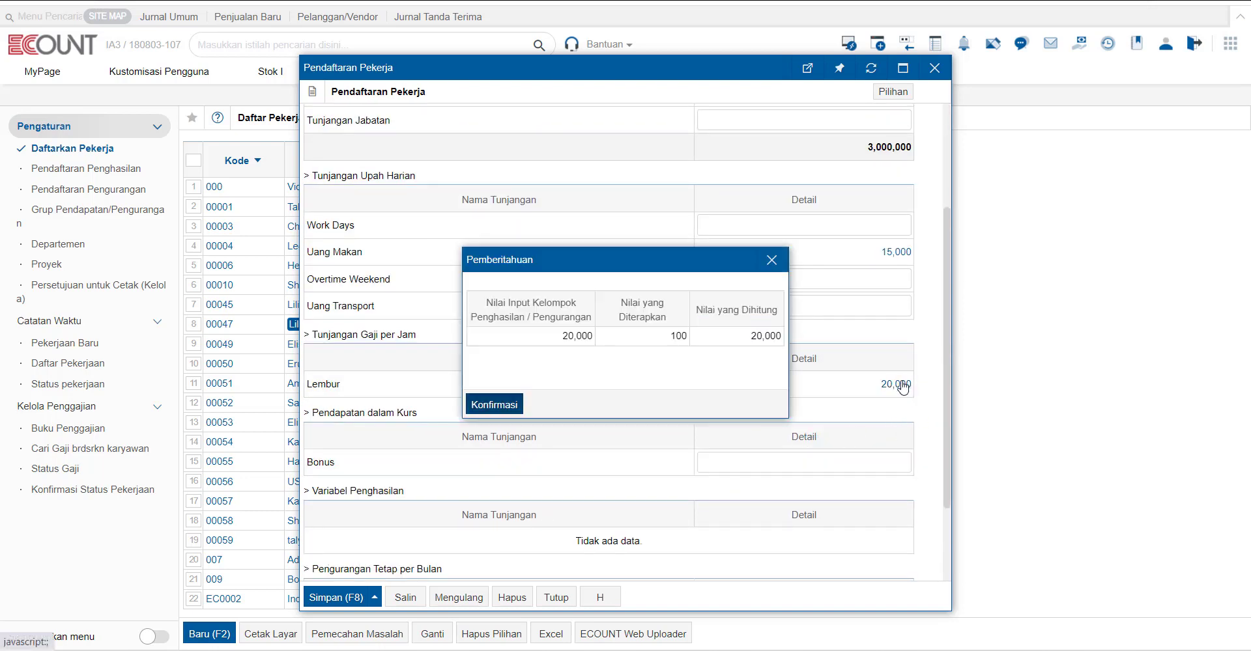
pyautogui.click(771, 261)
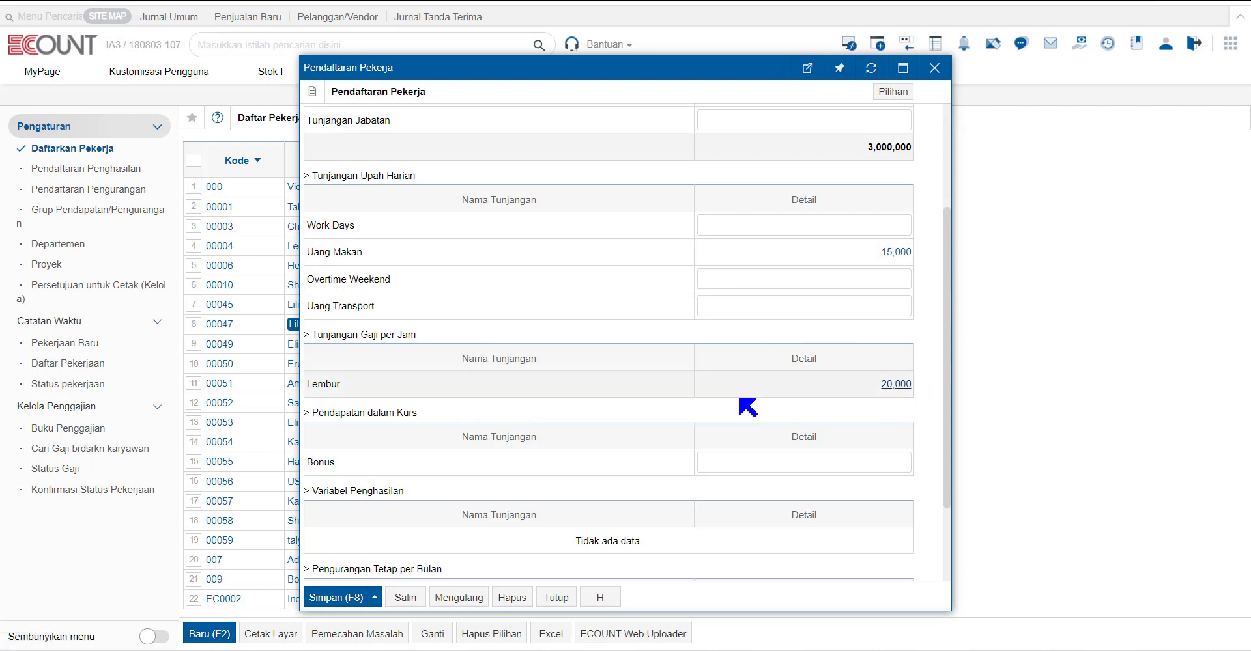
pyautogui.scroll(-2, 745, 404)
pyautogui.click(901, 512)
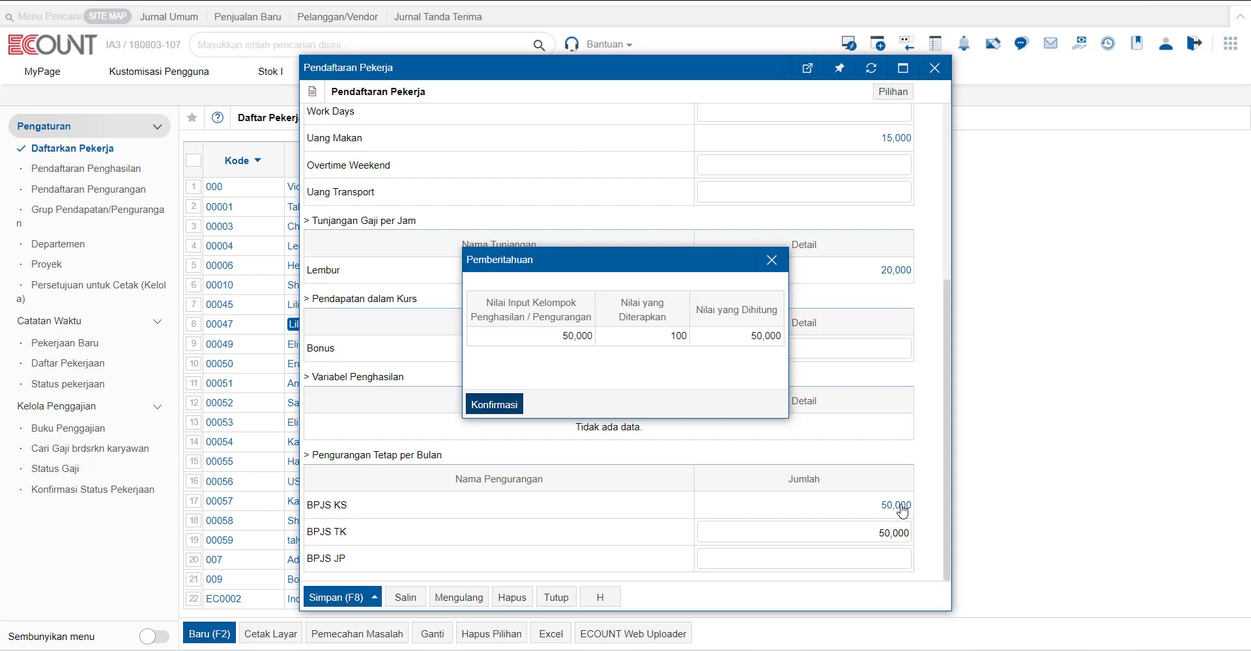
pyautogui.click(771, 260)
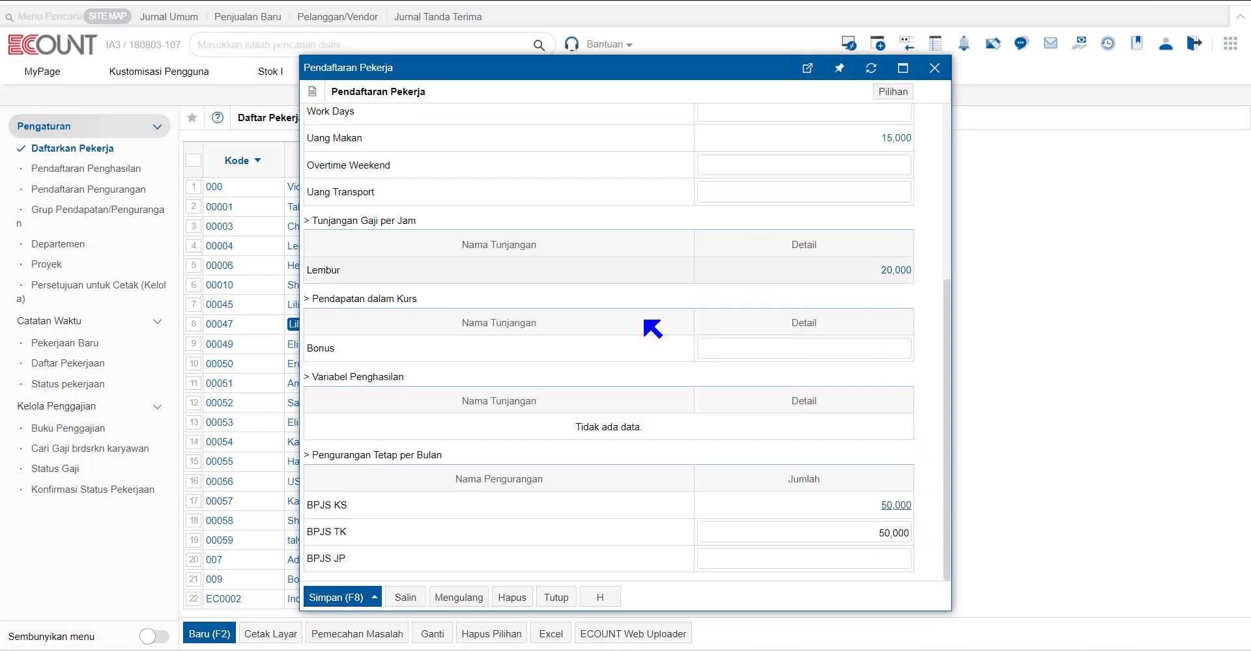
pyautogui.click(557, 596)
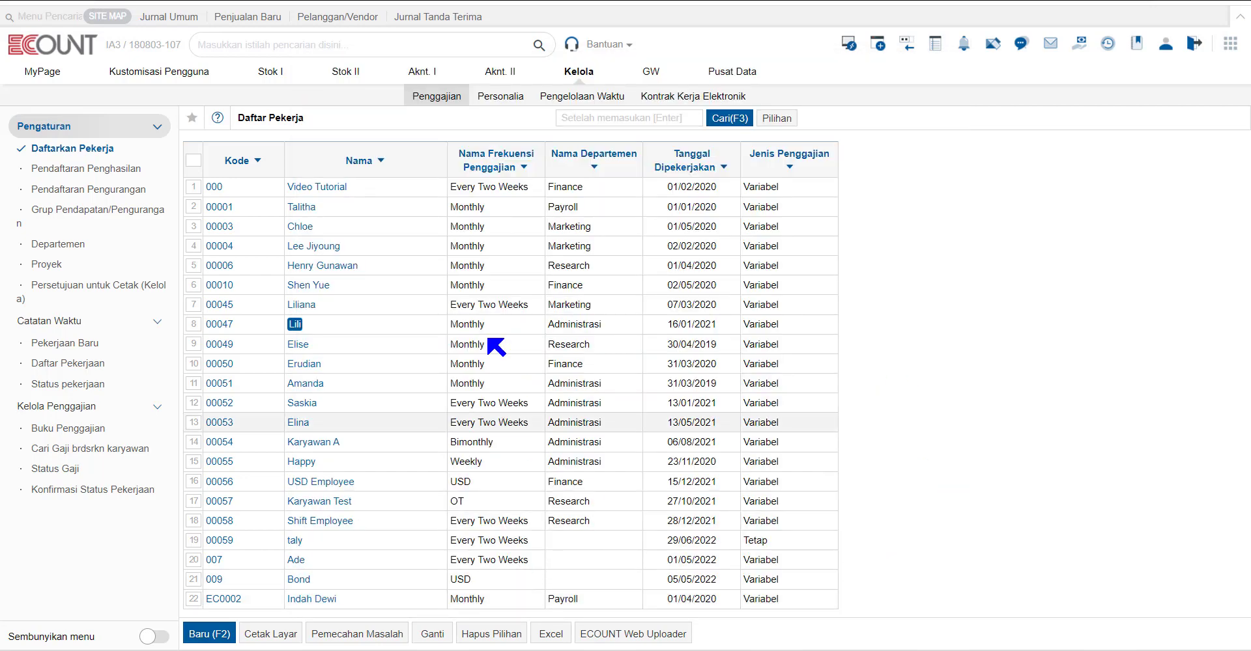
pyautogui.click(87, 222)
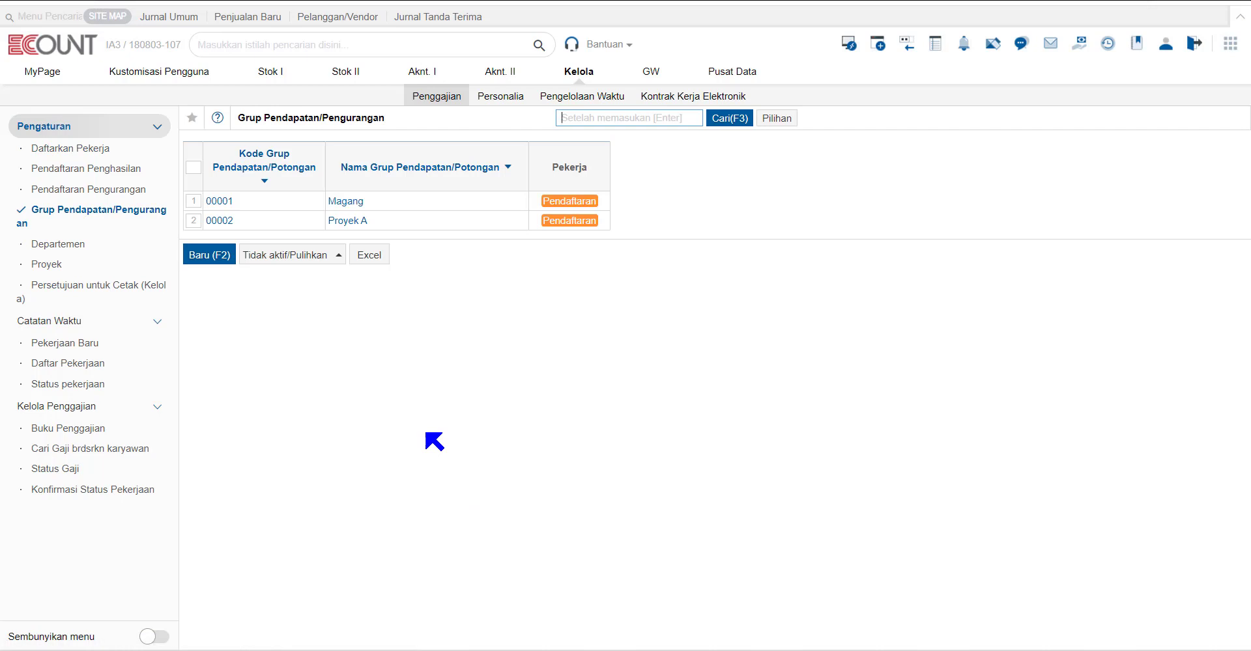